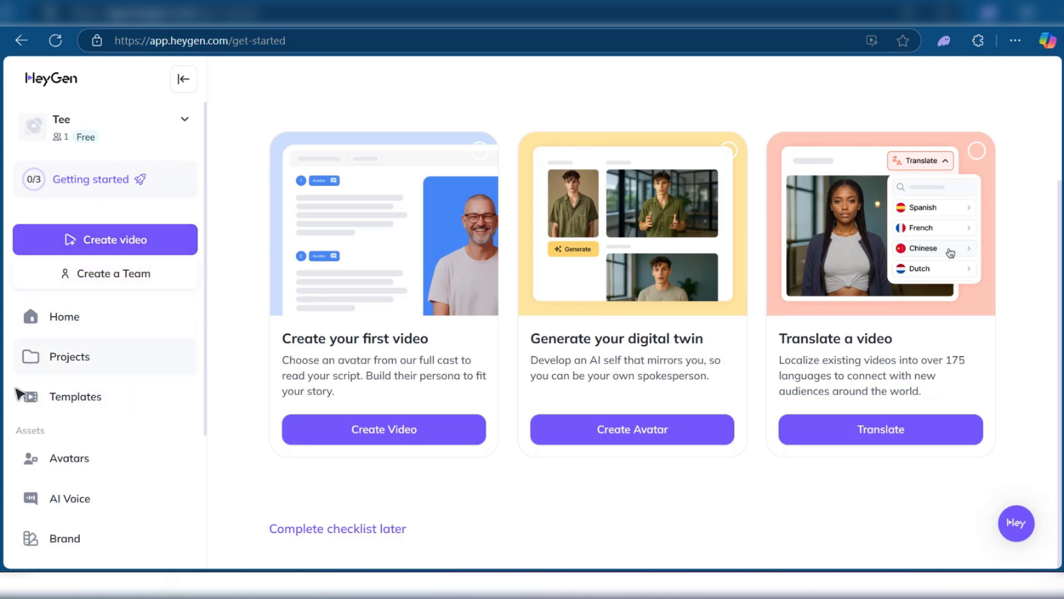
# Step: Start creating a new avatar of the Custom Photo Avatar type from the avatar library
pyautogui.click(82, 471)
pyautogui.scroll(-5, 521, 352)
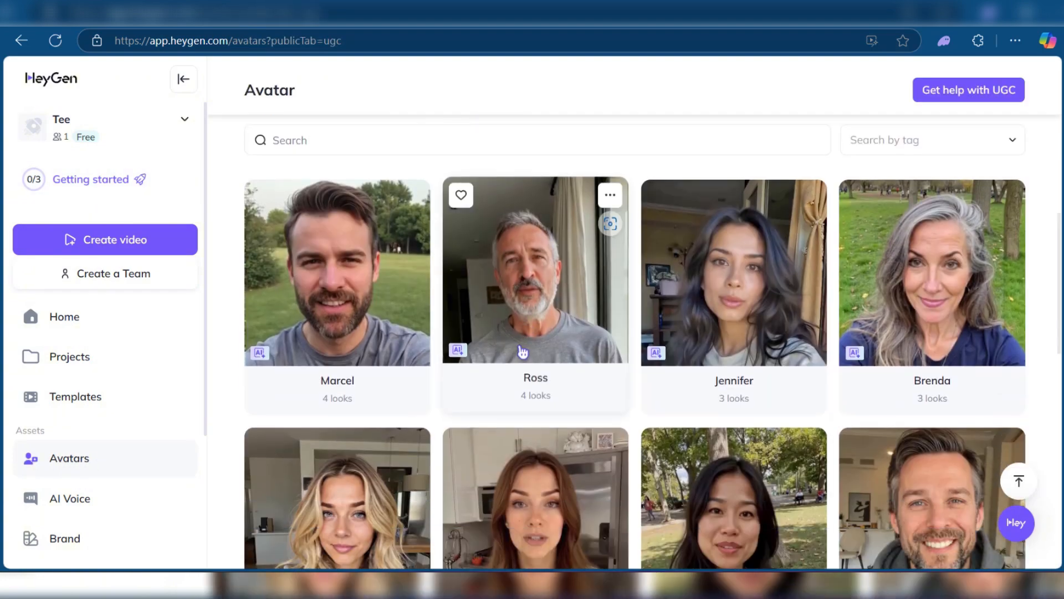
pyautogui.scroll(6, 515, 350)
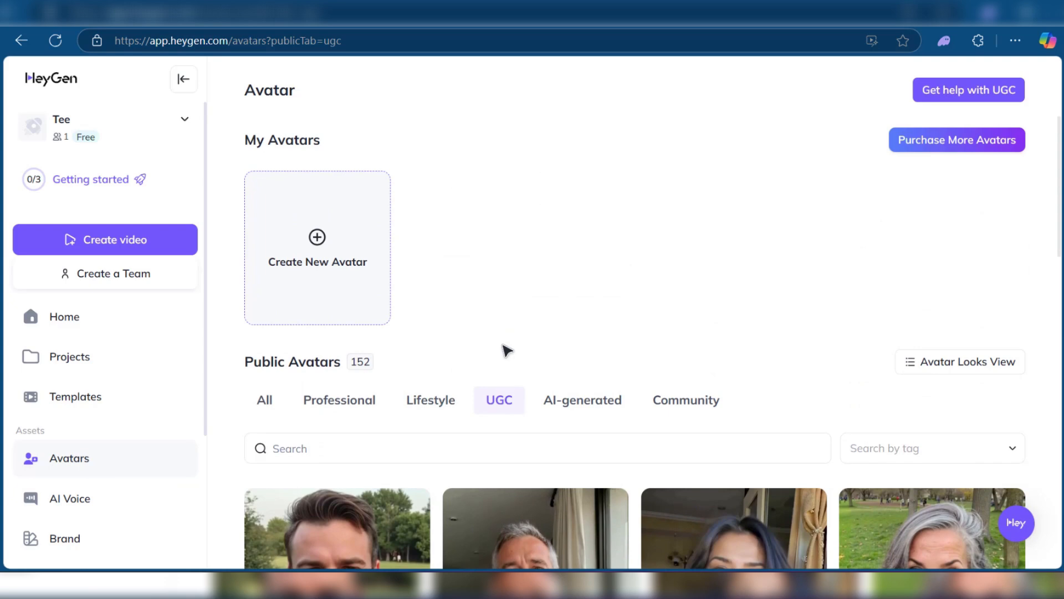
pyautogui.click(319, 268)
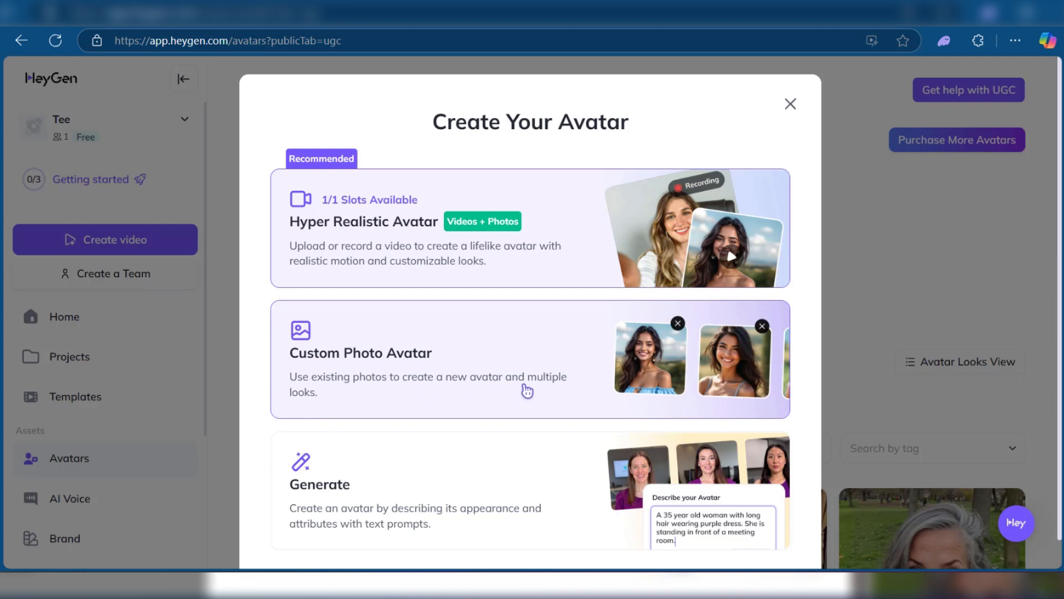
pyautogui.scroll(-1, 349, 395)
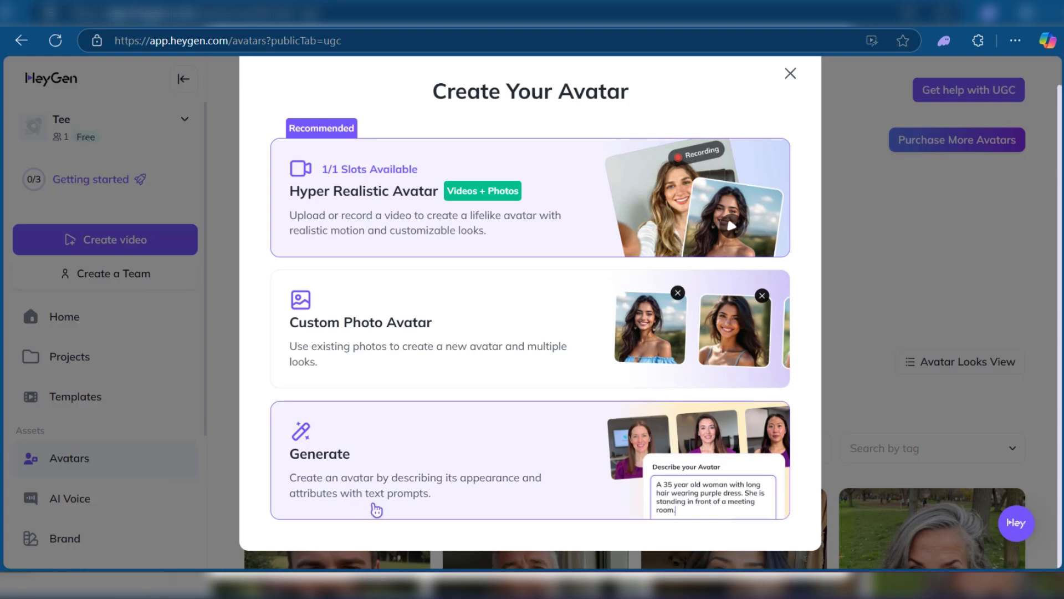
pyautogui.scroll(1, 424, 497)
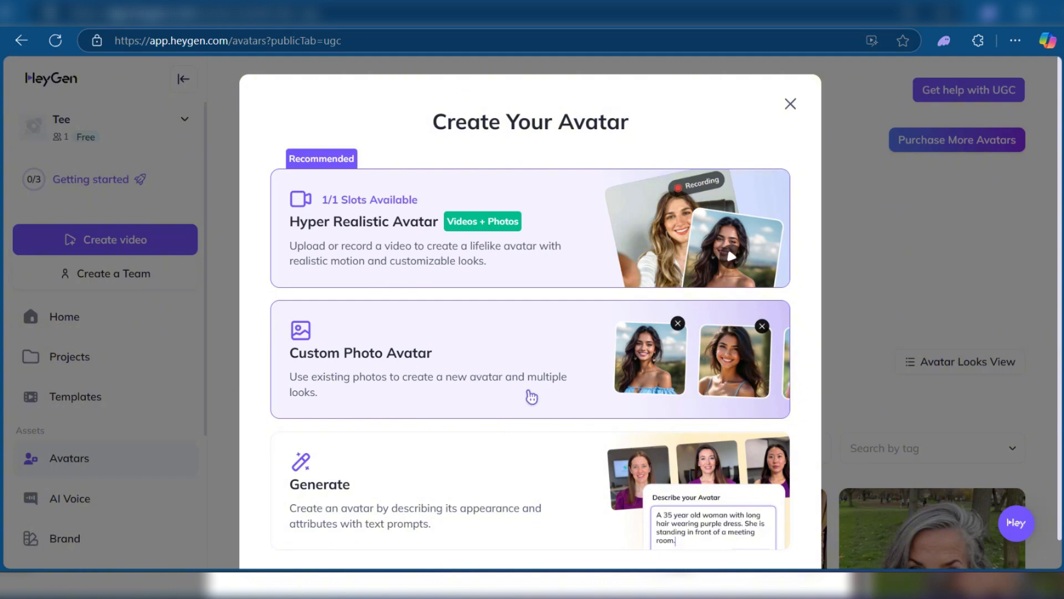
pyautogui.click(532, 396)
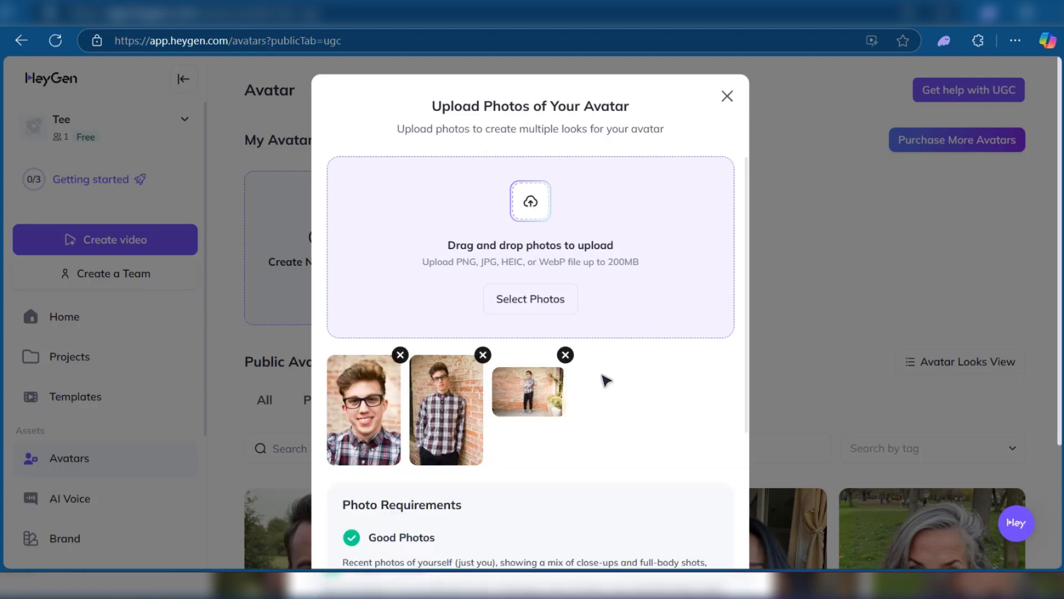
# Step: Check the photo requirements, upload the three selected photos of the man in the plaid shirt, and accept the reviewed uploads
pyautogui.scroll(-2, 606, 376)
pyautogui.scroll(-1, 395, 277)
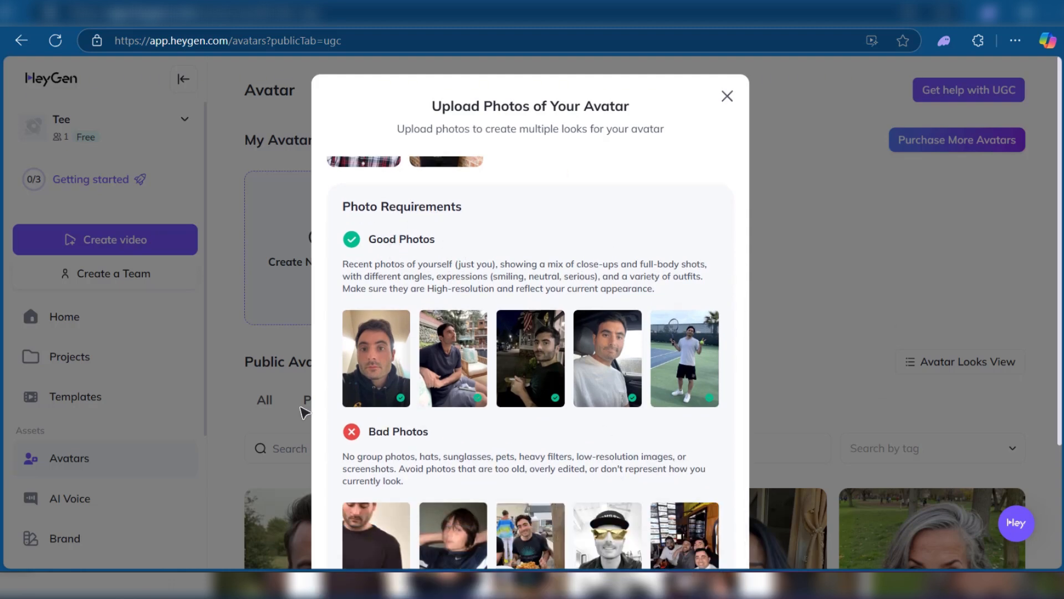
pyautogui.scroll(-3, 395, 447)
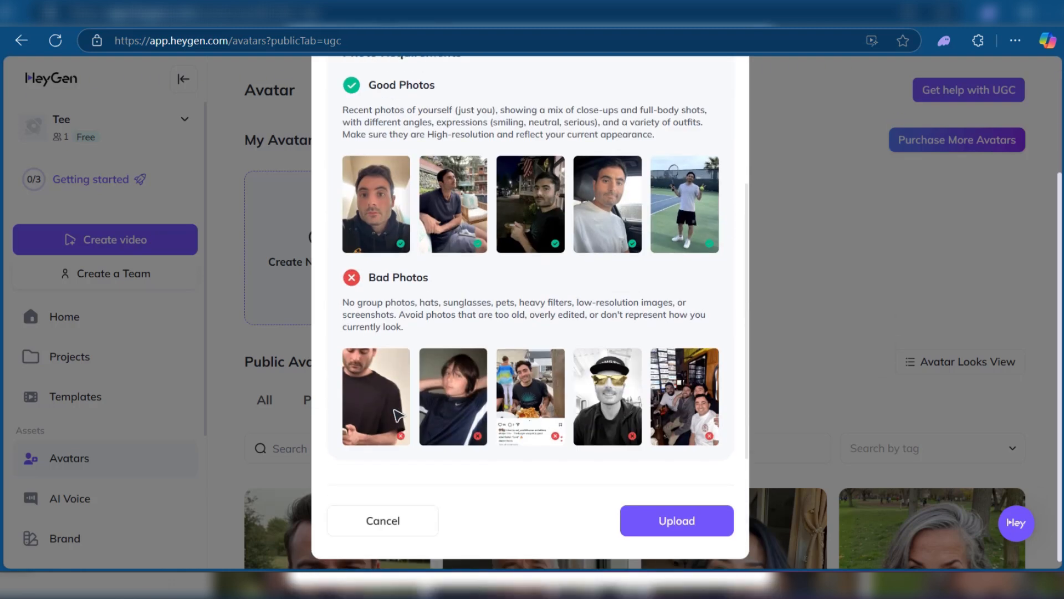
pyautogui.scroll(2, 361, 338)
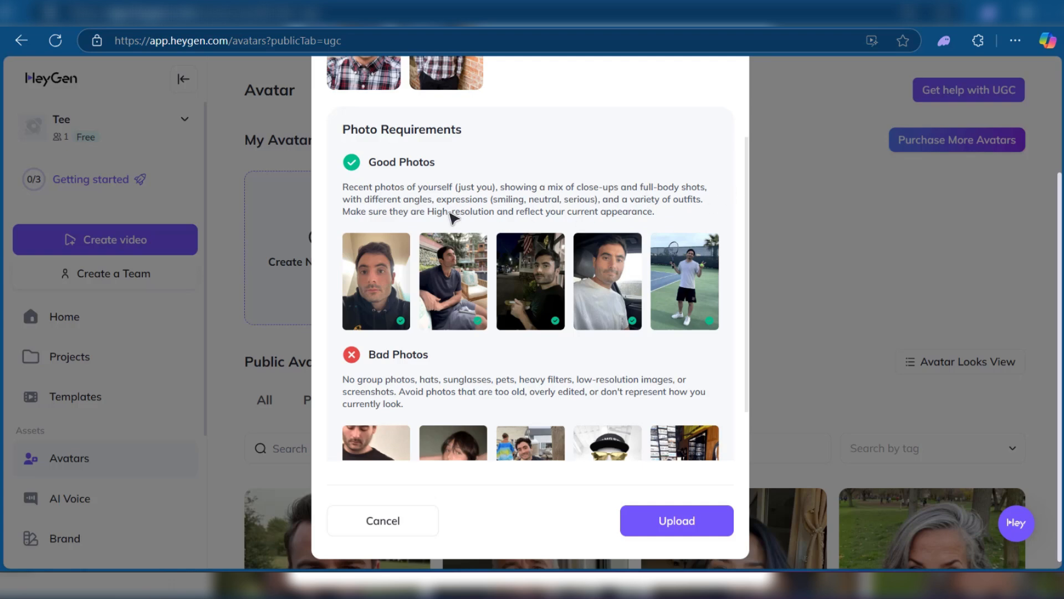
pyautogui.scroll(4, 449, 209)
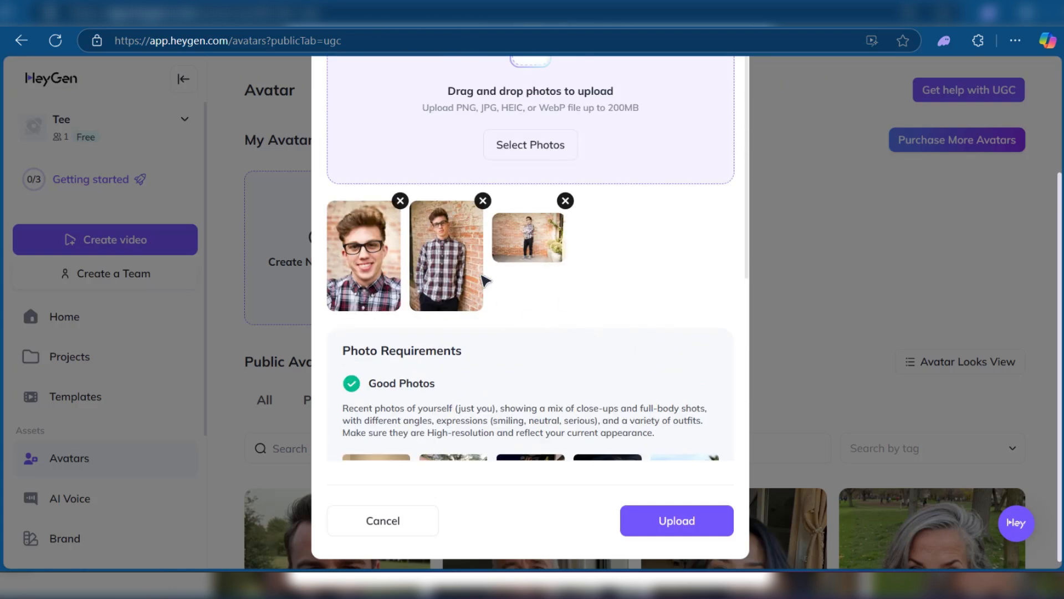
pyautogui.scroll(-5, 493, 271)
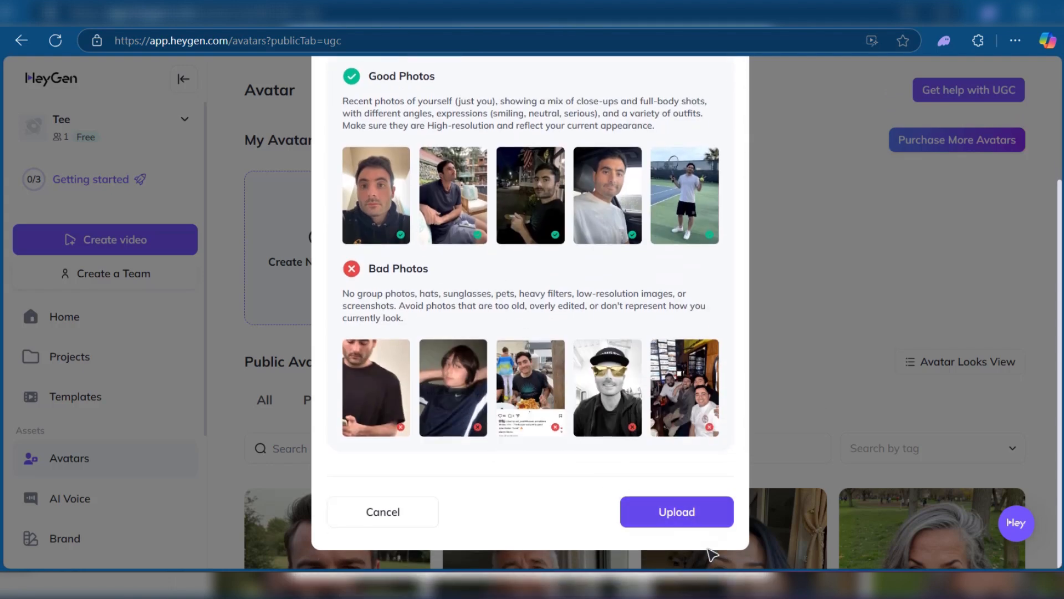
pyautogui.click(684, 519)
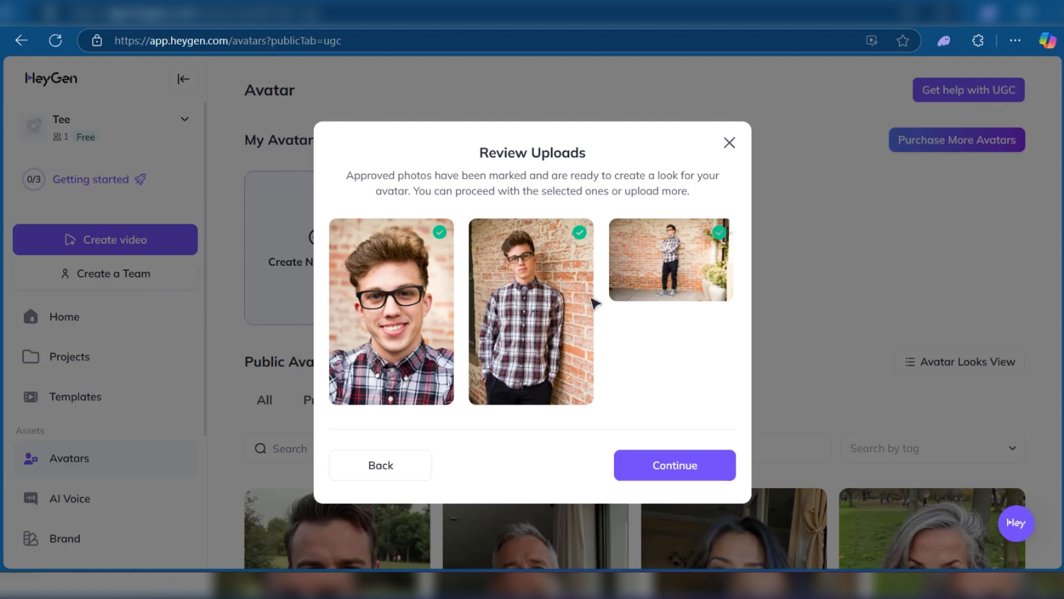
pyautogui.click(693, 472)
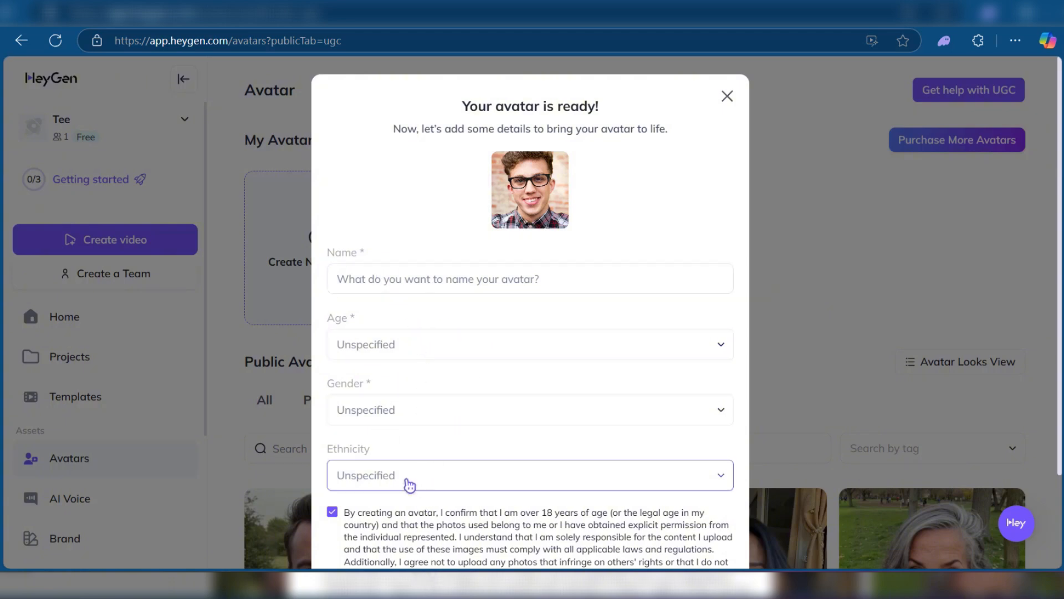
# Step: Fill in the avatar's name, set age to Young Adult and gender to Man, and submit the details
pyautogui.scroll(-2, 456, 482)
pyautogui.scroll(2, 456, 477)
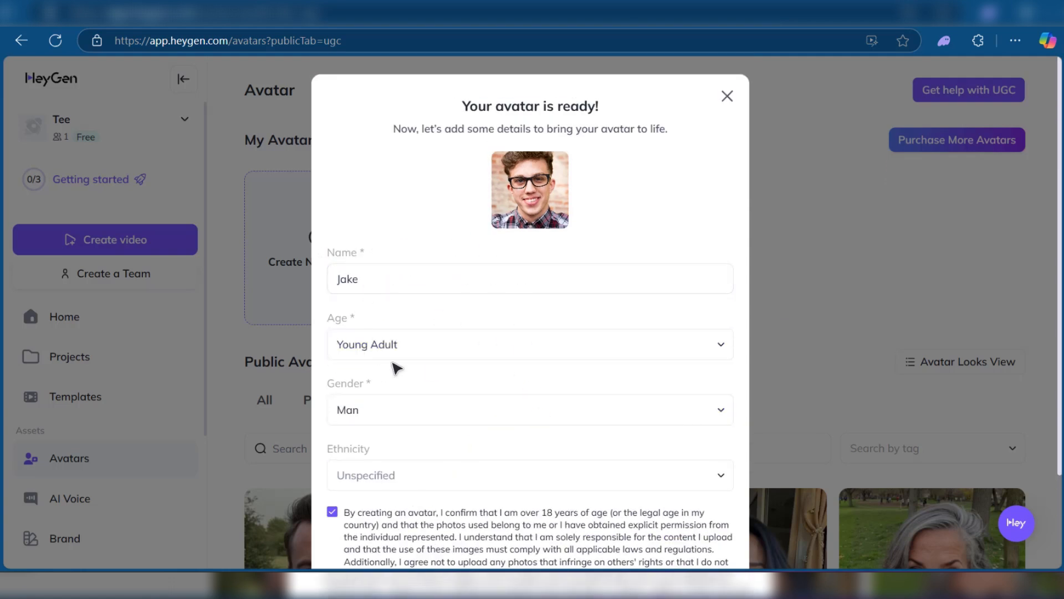
pyautogui.click(385, 349)
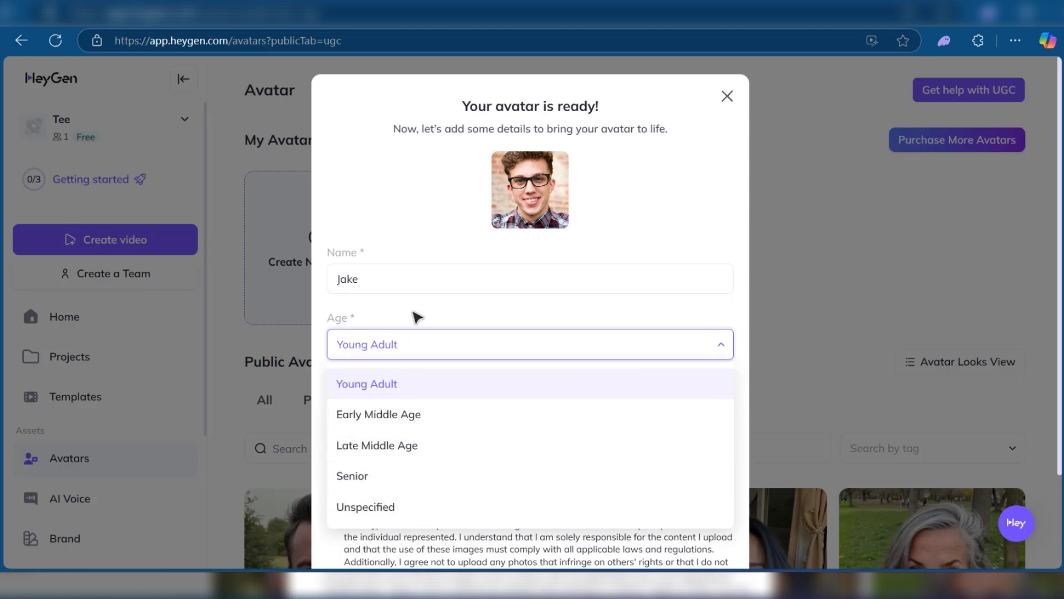
pyautogui.click(387, 344)
pyautogui.scroll(-2, 373, 275)
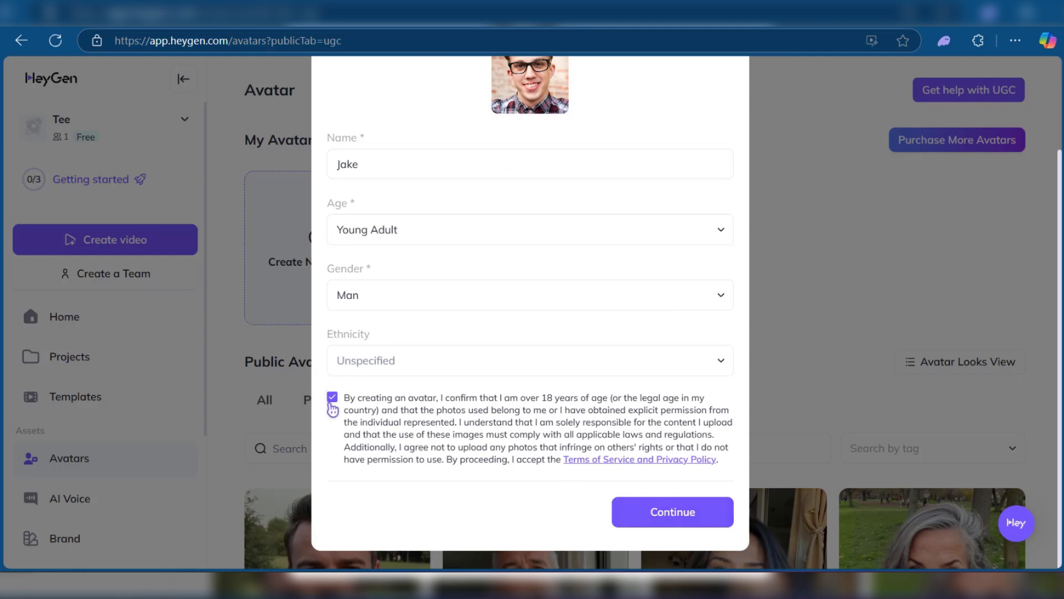
pyautogui.click(690, 512)
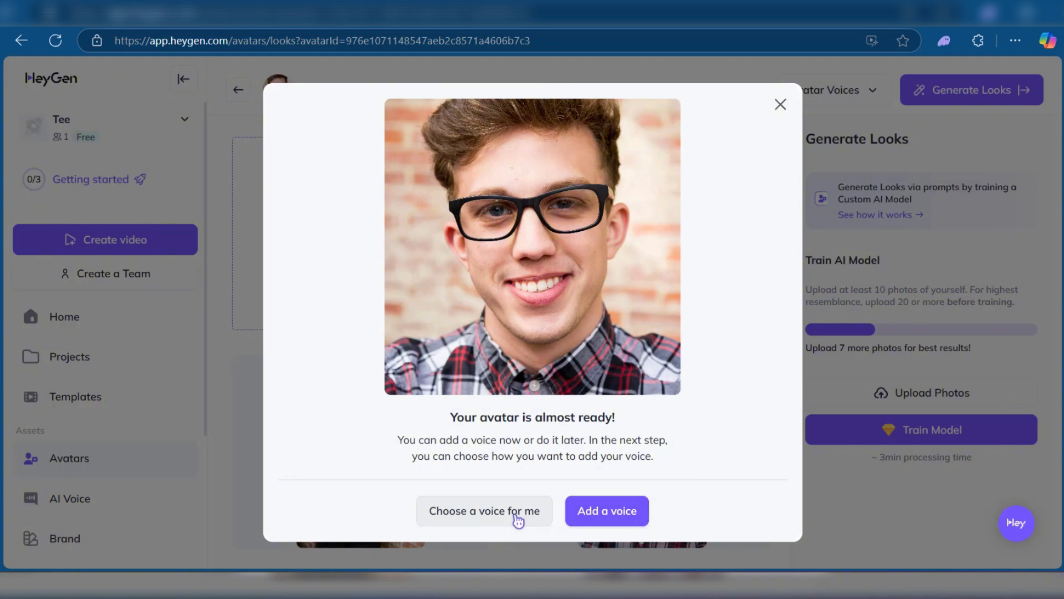
# Step: Have a voice chosen automatically for the avatar and review the assigned voice
pyautogui.click(473, 516)
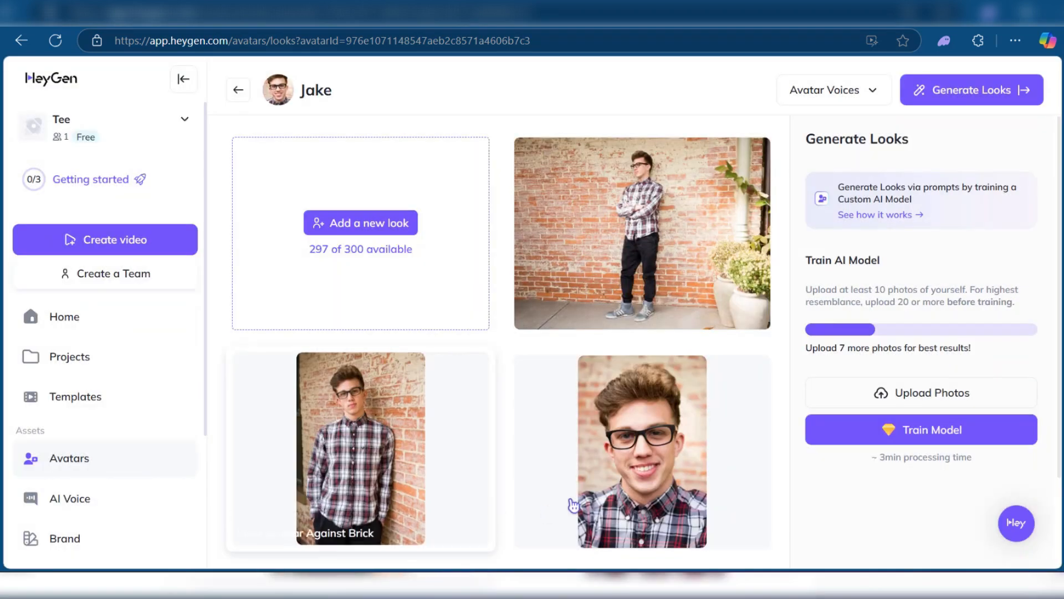
pyautogui.click(827, 90)
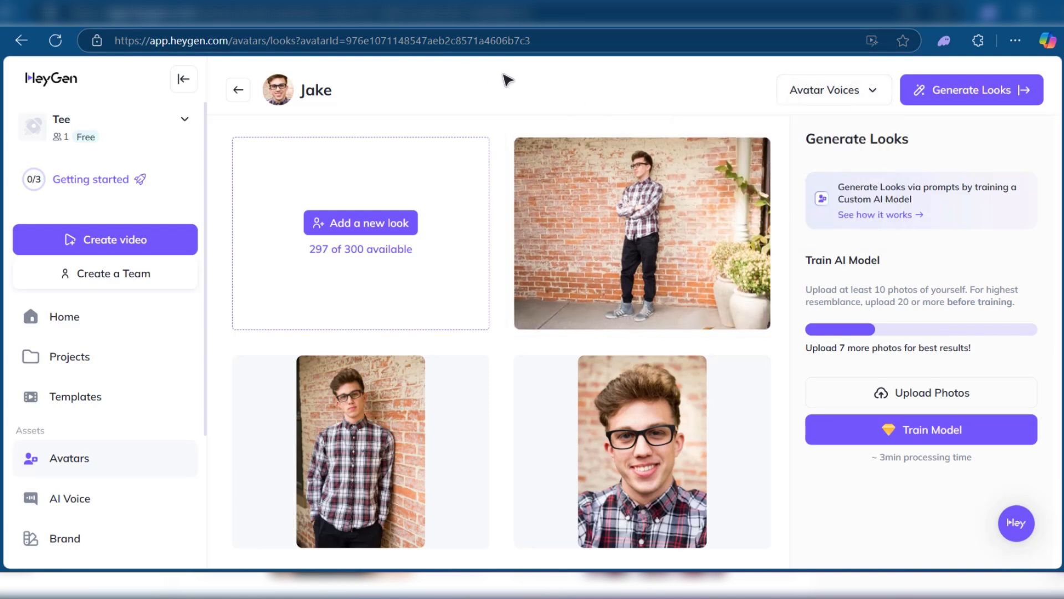
pyautogui.click(807, 95)
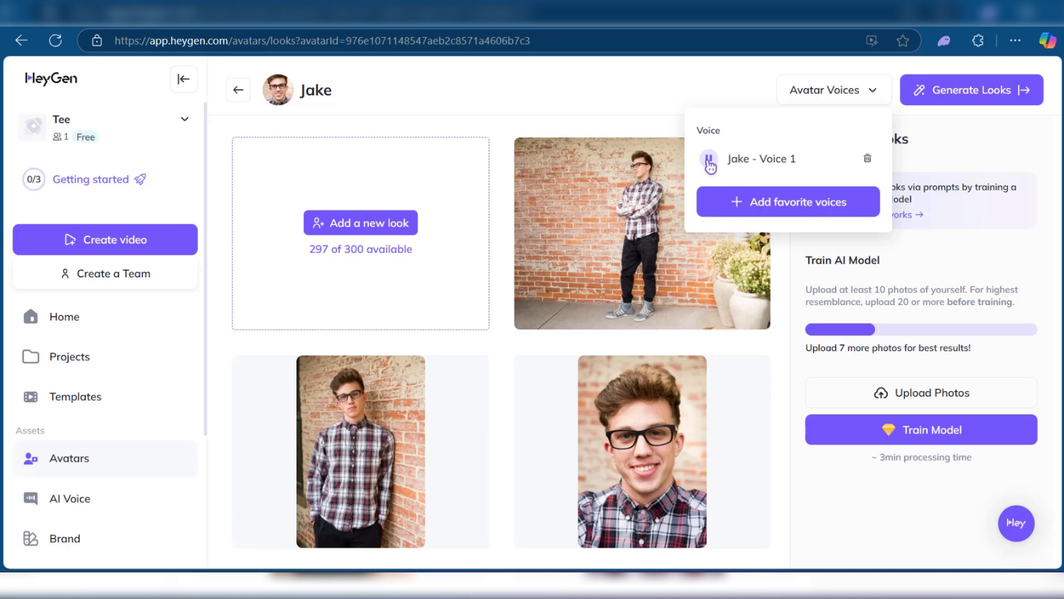
pyautogui.click(687, 88)
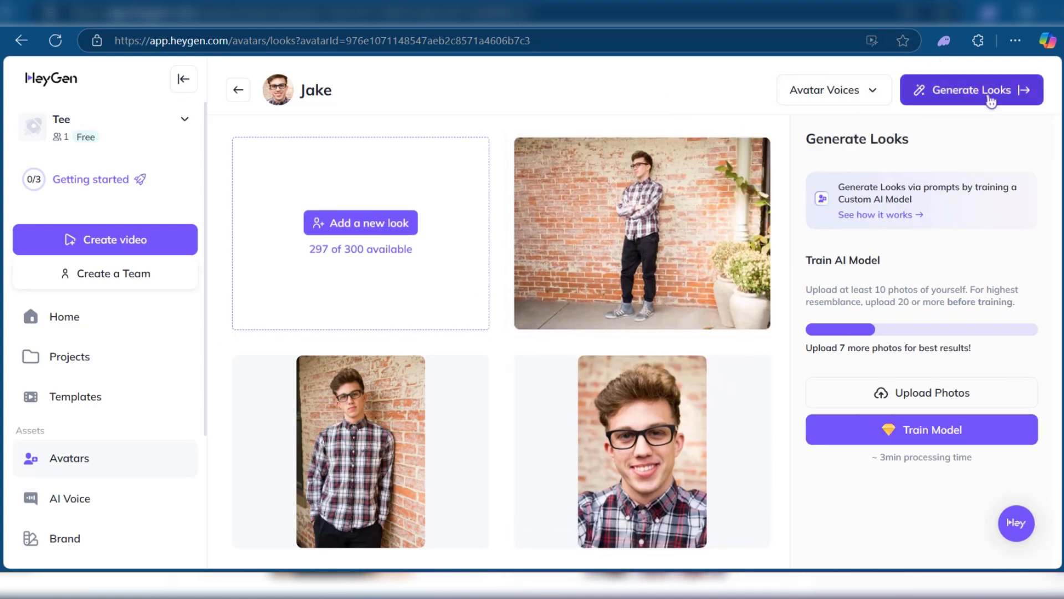
# Step: Create a new Portrait 1080 x 1920 px video in AI Studio from the look leaning against the brick wall
pyautogui.click(981, 94)
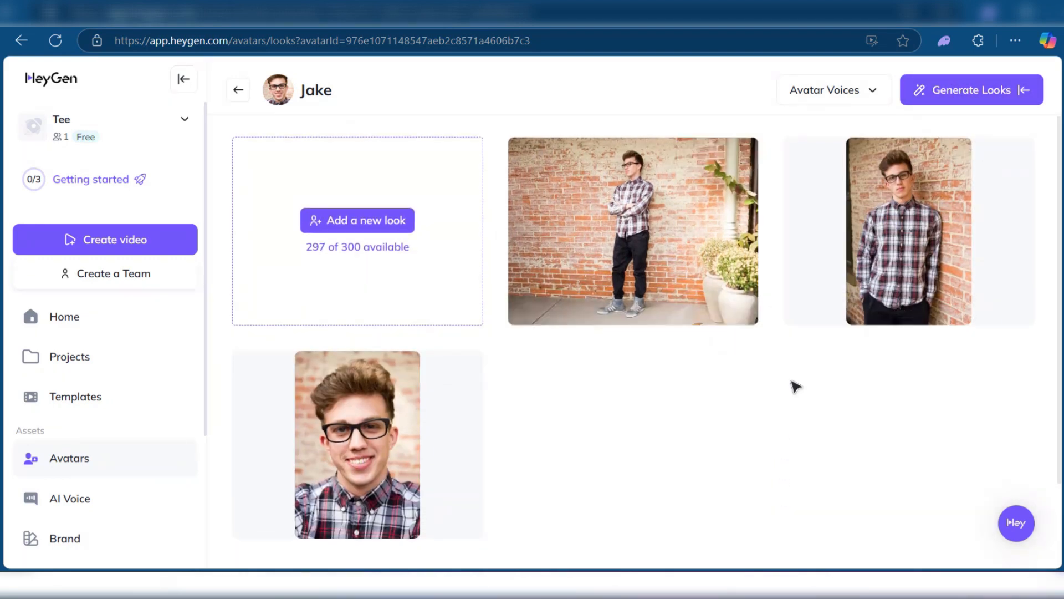
pyautogui.click(909, 244)
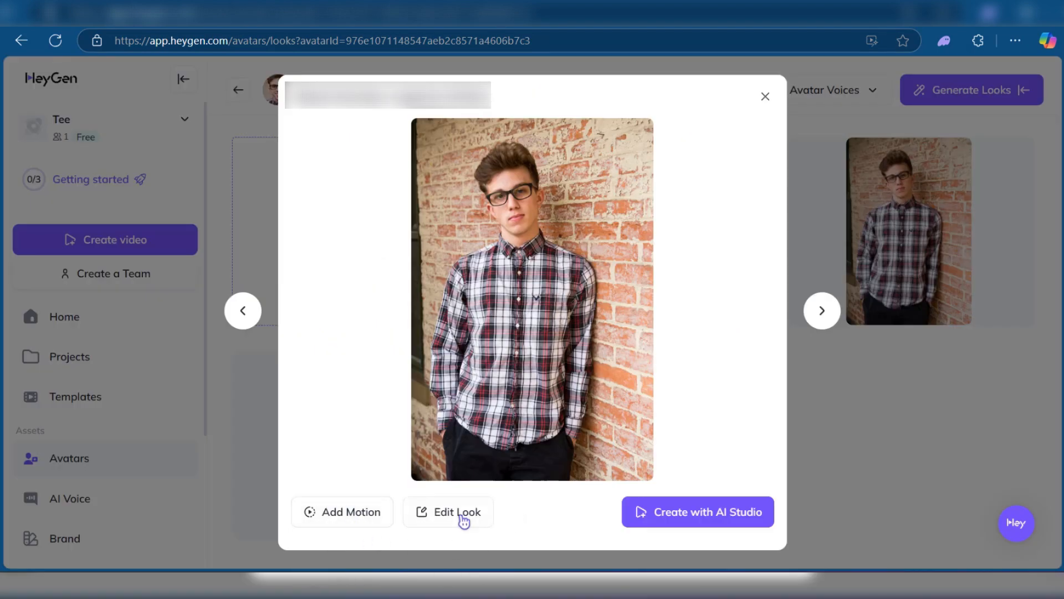
pyautogui.click(682, 526)
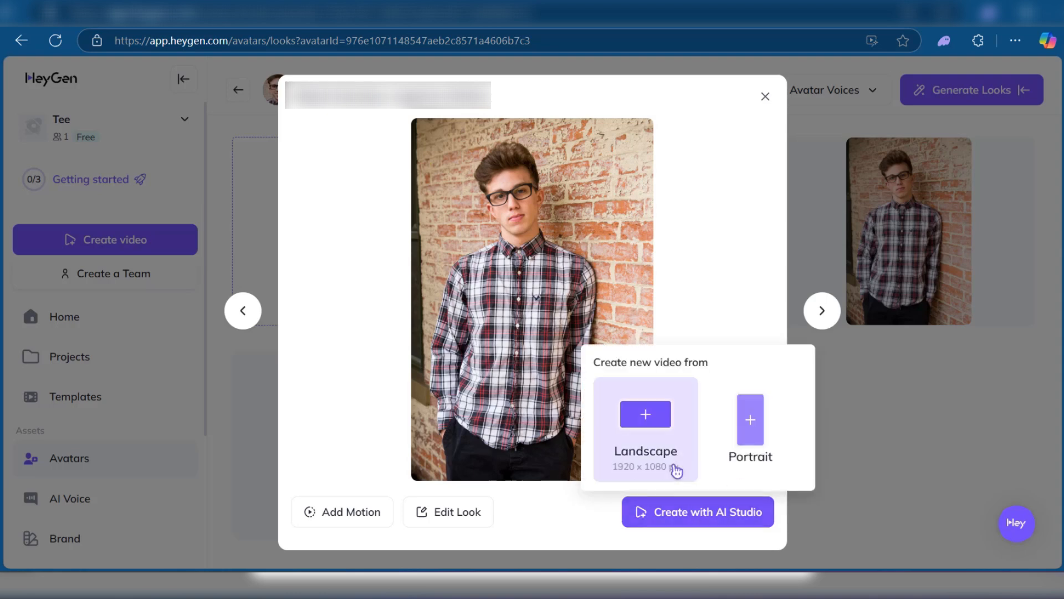
pyautogui.click(759, 441)
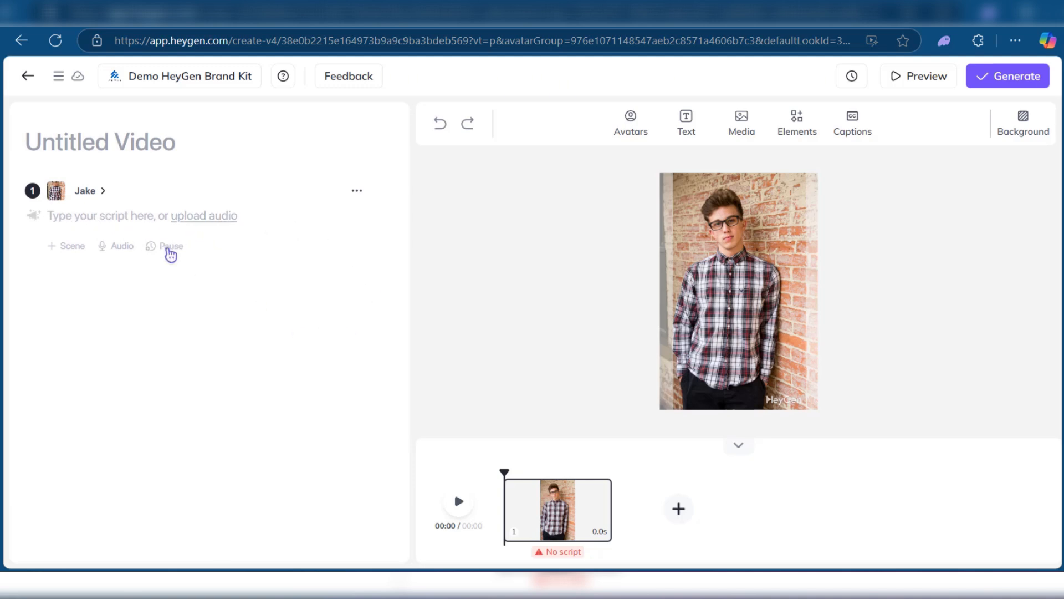
# Step: Paste the System Analyst self-introduction as the scene's script and submit the video for generation with the filename "1st video"
pyautogui.click(83, 220)
pyautogui.write("Hi everyone, I'm Jake! As a System Analyst, I get to dive deep into how businesses work, figure out the tech puzzles, and design smart solutions to make things run smoother and more efficiently. Basically, I help connect the dots between business needs and the power of technology. Nice to meet you!")
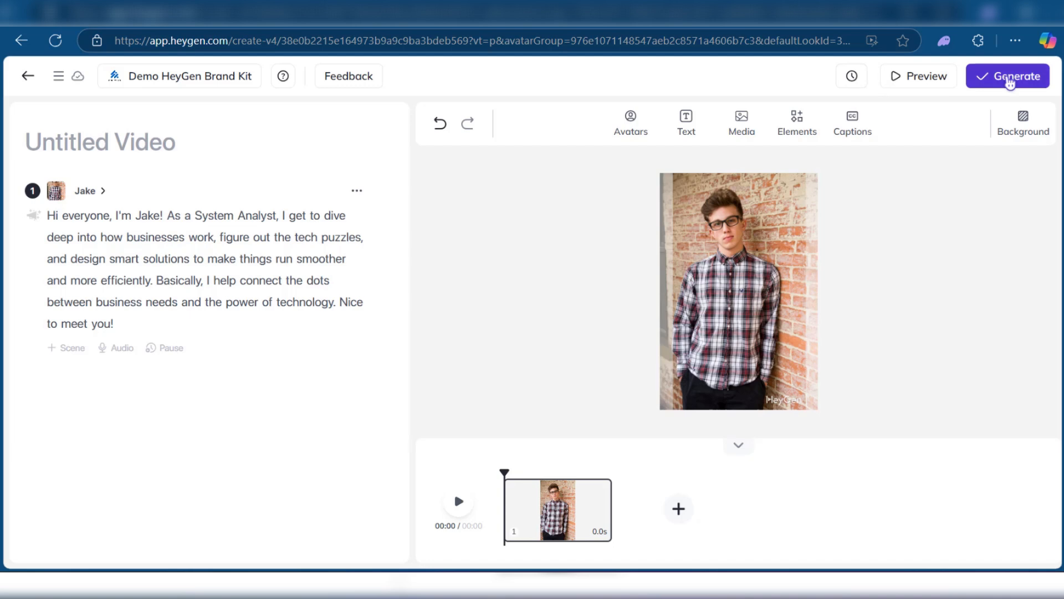
pyautogui.click(1008, 81)
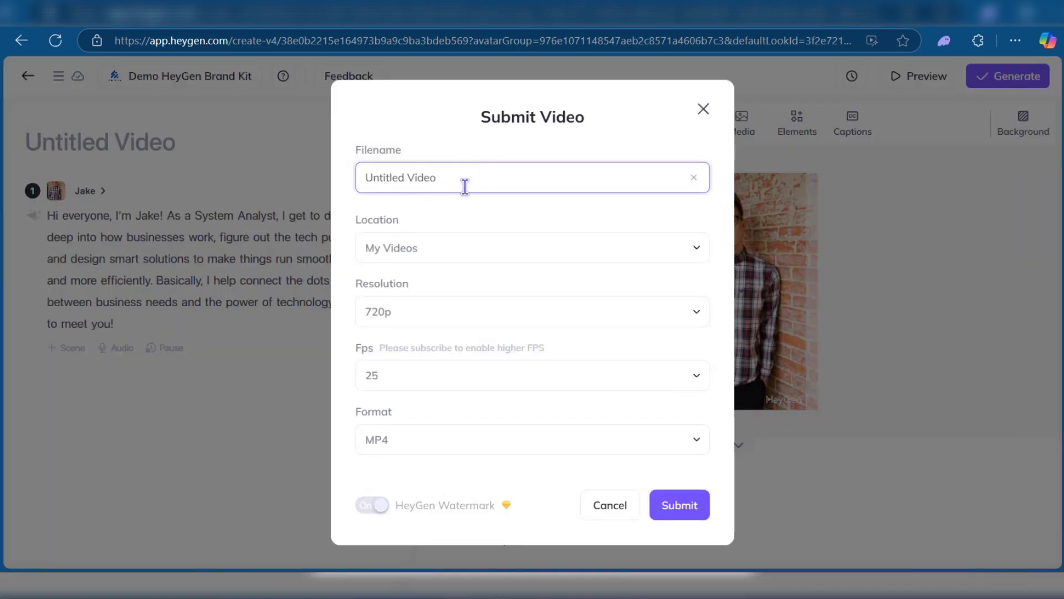
pyautogui.moveTo(464, 181); pyautogui.dragTo(342, 191)
pyautogui.write('1st video')
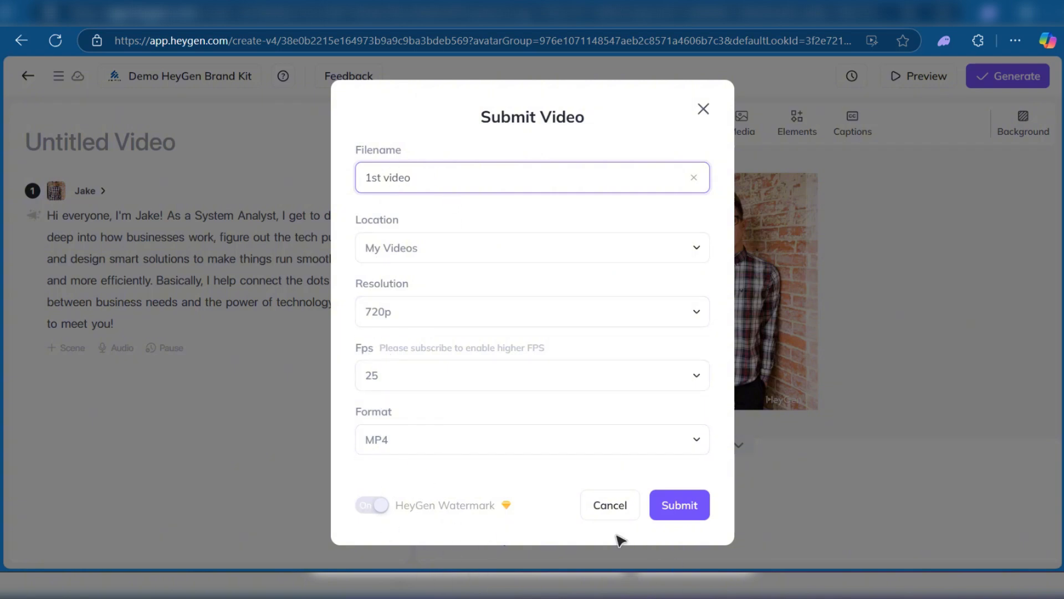
pyautogui.click(676, 519)
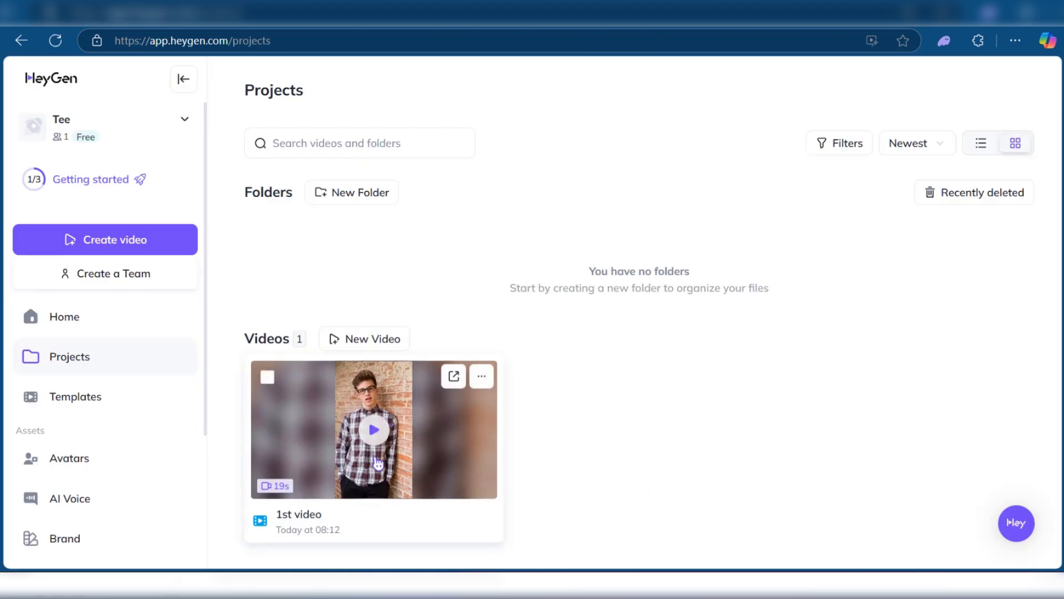
# Step: Open the generated "1st video", dismiss the feedback request, and pause playback after watching part of it
pyautogui.click(376, 430)
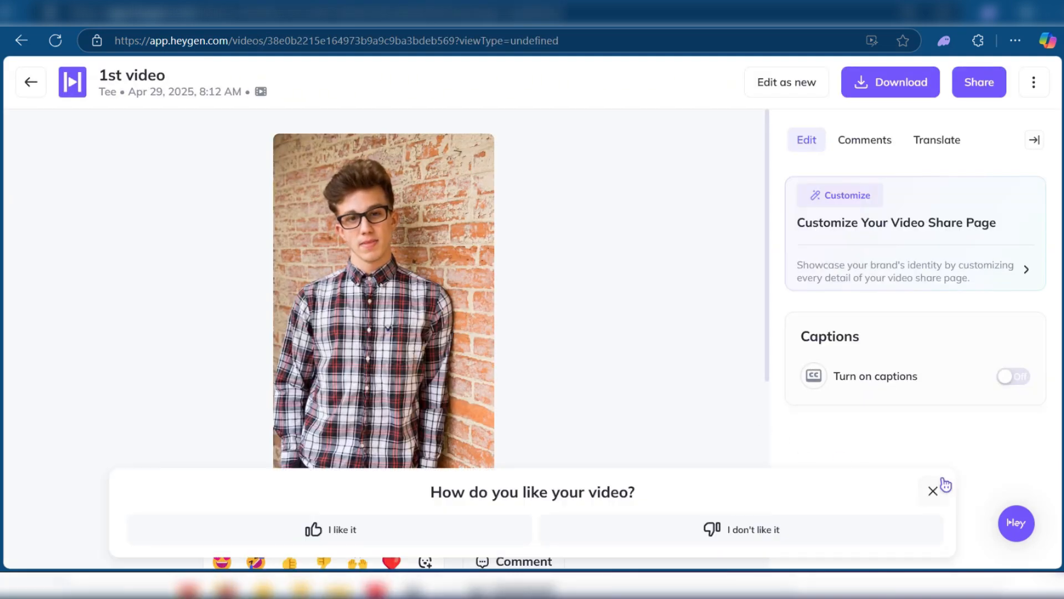
pyautogui.click(933, 491)
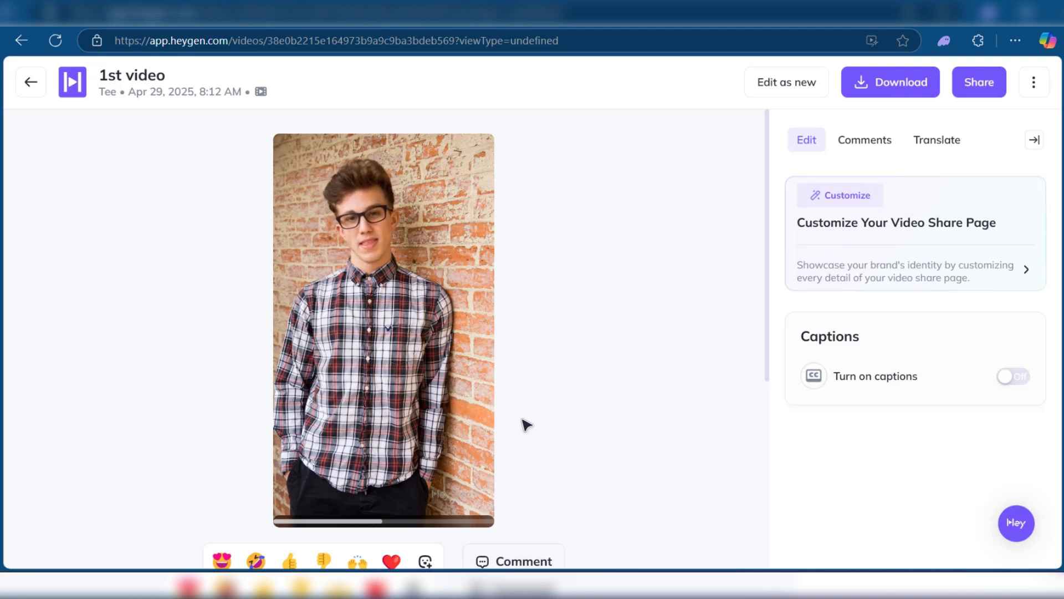
pyautogui.moveTo(303, 521)
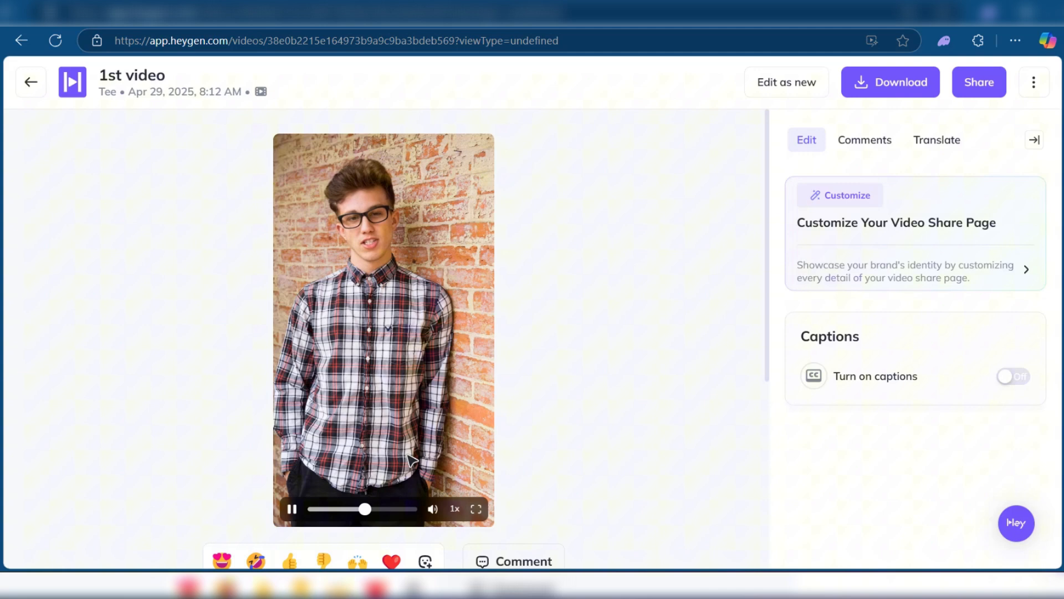
pyautogui.click(292, 508)
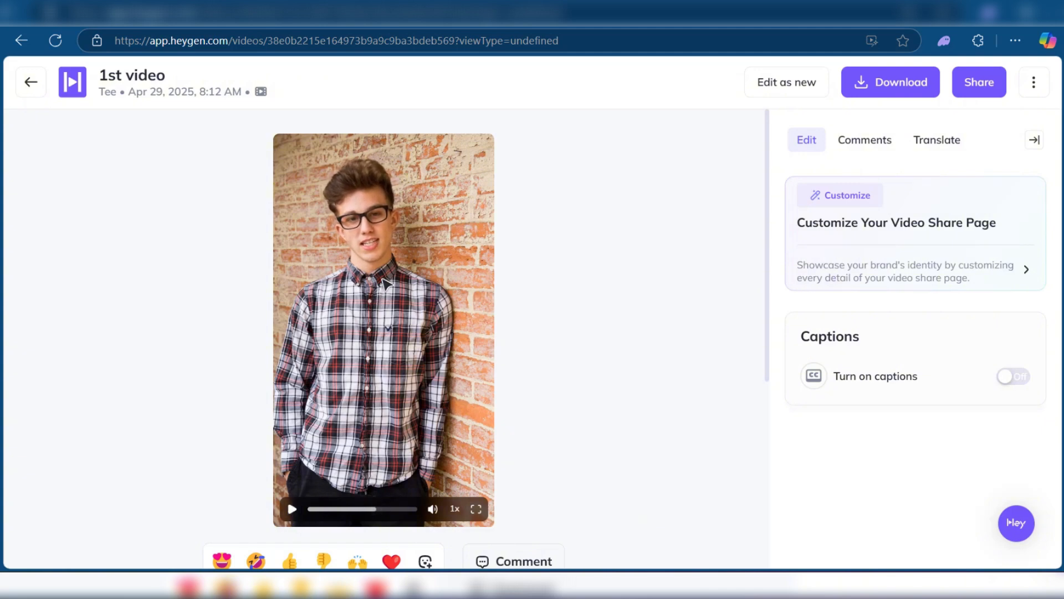